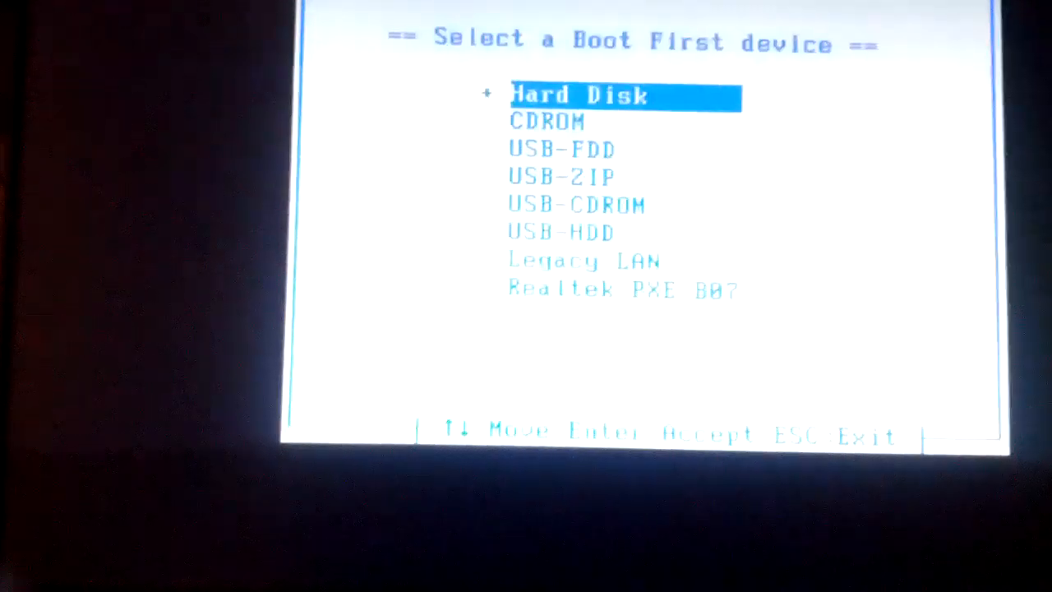
- Boot from the USB hard drive to run the Gigabyte BIOS-to-UEFI flash utility
key(Down)
key(Down)
key(Down)
key(Down)
key(Down)
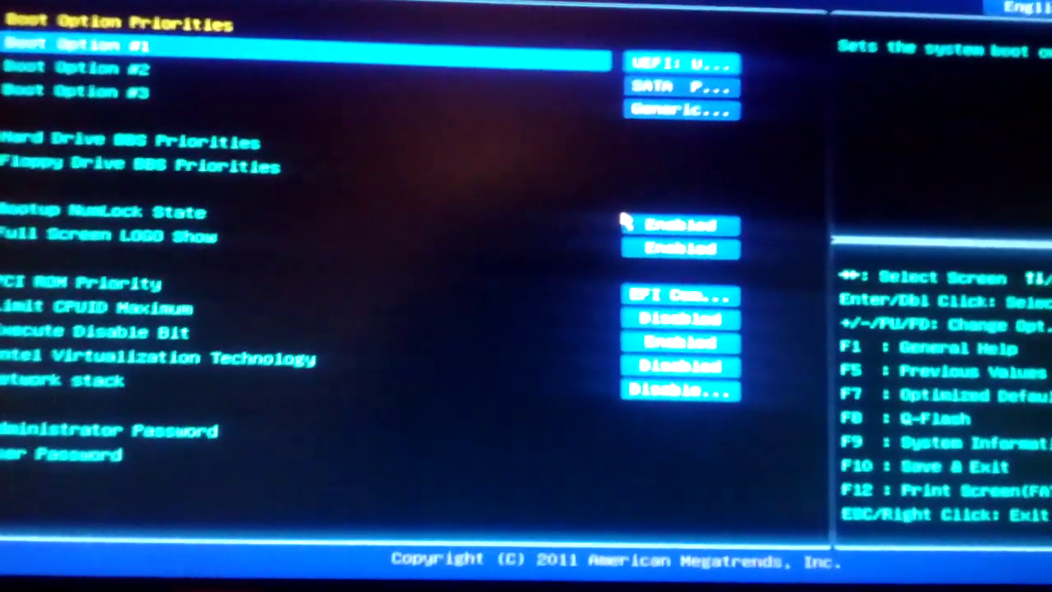
- Make the Hitachi SATA drive Boot Option #1
click(643, 235)
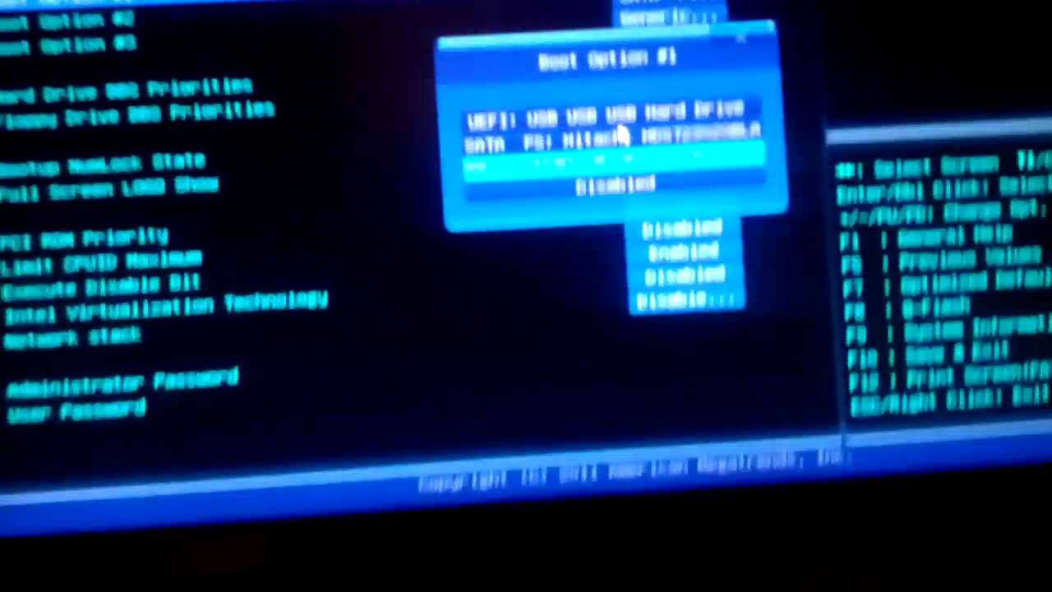
click(612, 207)
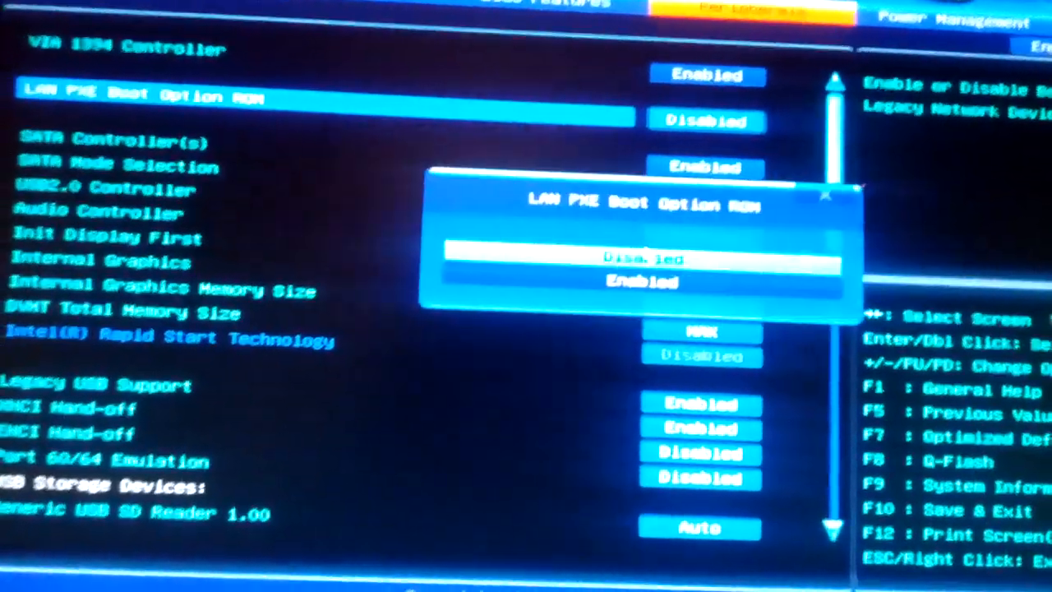
- Enable LAN PXE Boot Option ROM and switch SATA Mode Selection from IDE to AHCI
key(Down)
key(Return)
key(Down)
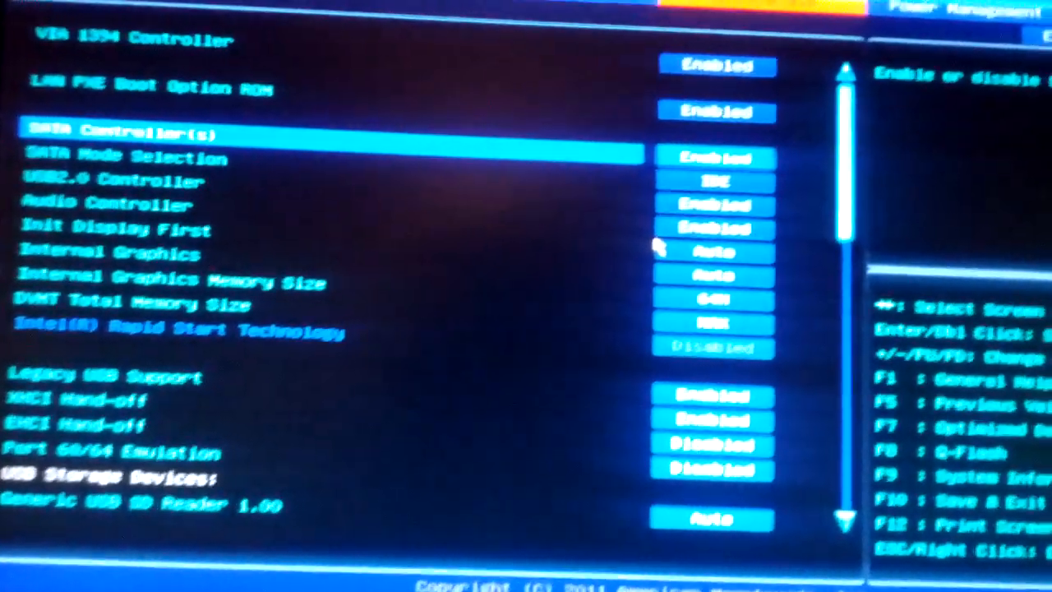
key(Return)
key(Return)
key(Down)
key(Return)
key(Down)
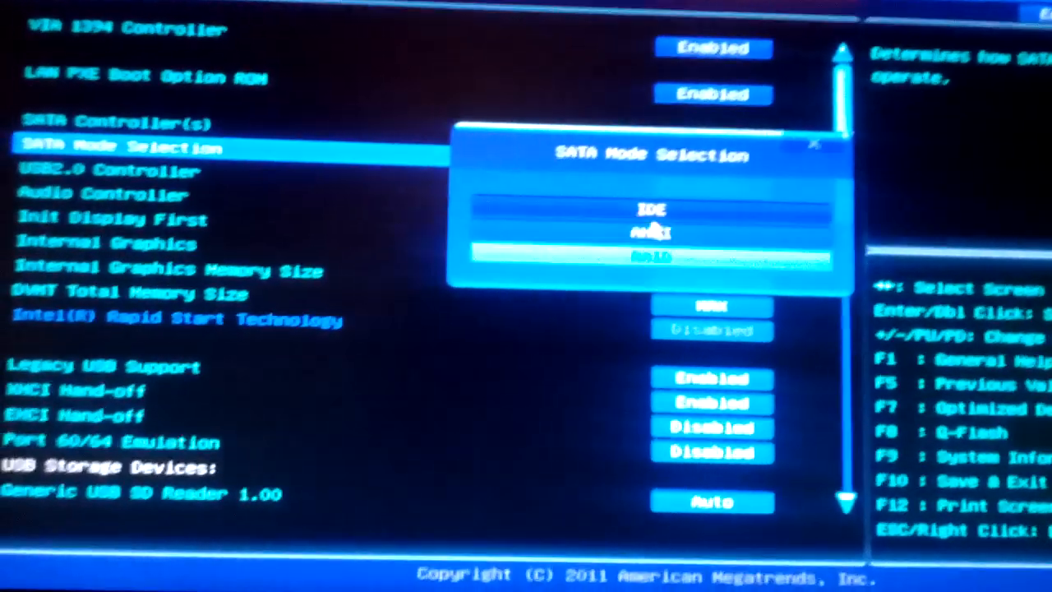
key(Return)
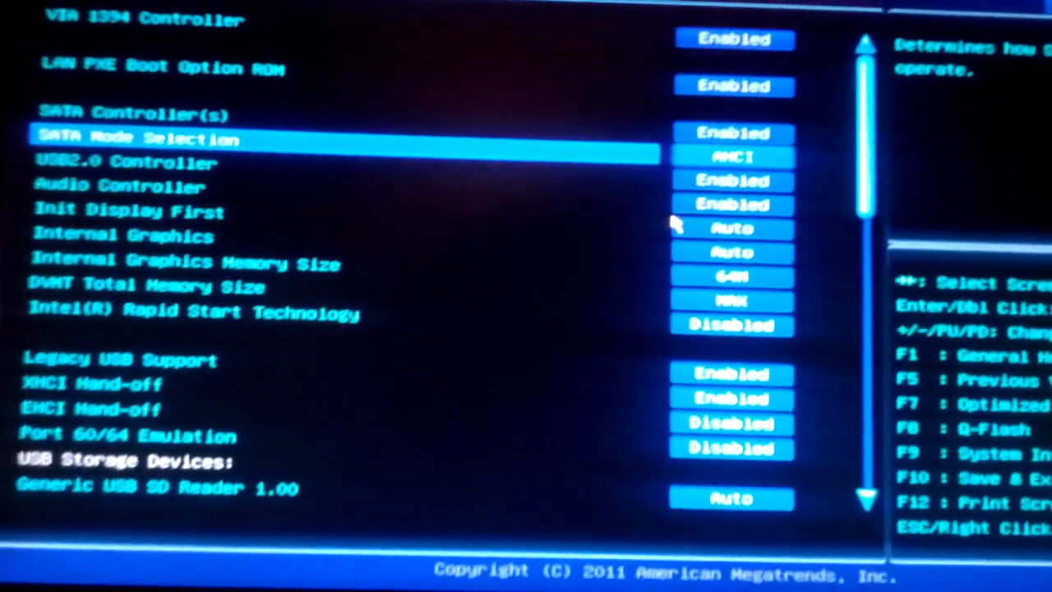
key(Down)
key(Down)
key(Down)
- Set Init Display First to PCI and keep Intel Rapid Start Technology Disabled
key(Return)
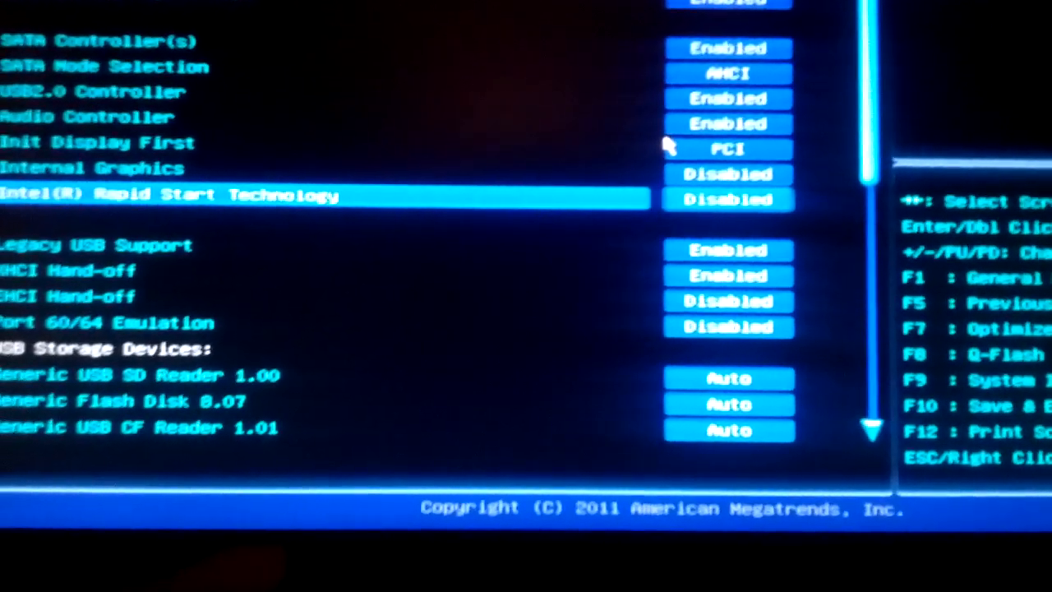
key(Return)
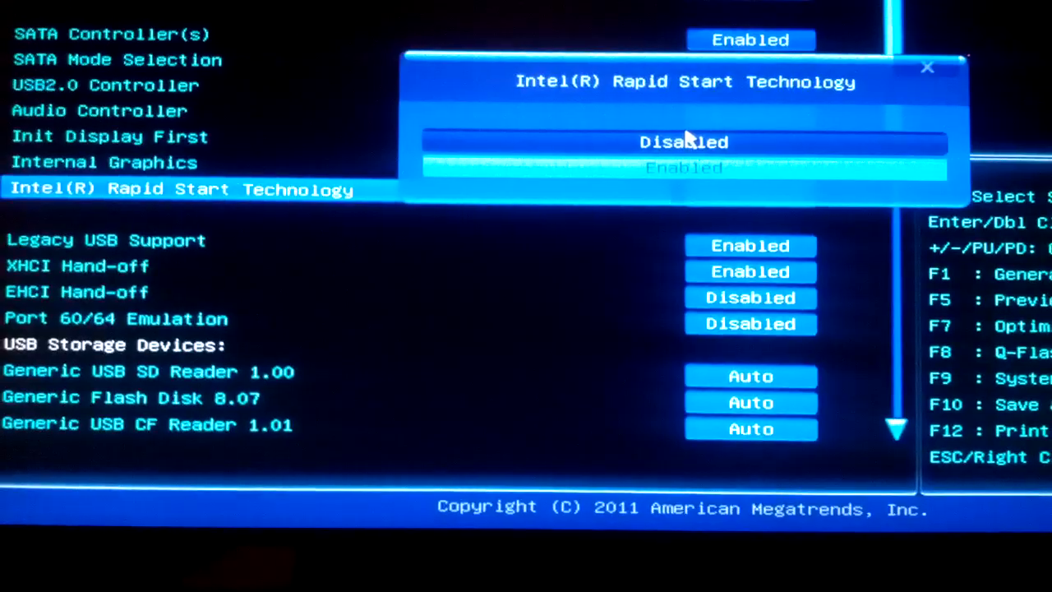
double_click(684, 143)
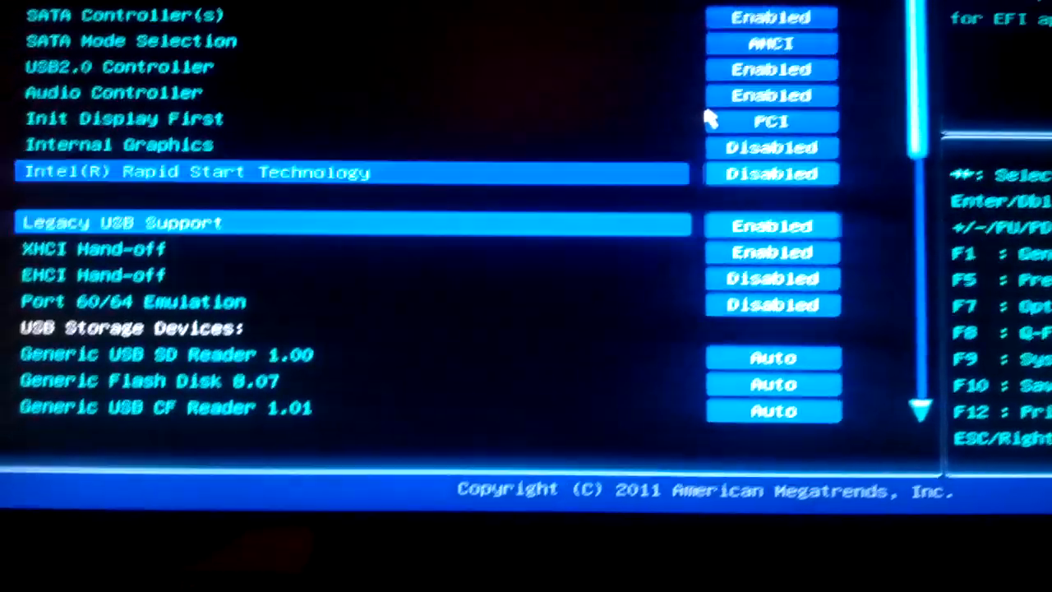
key(Down)
key(Down)
key(Down)
key(Down)
key(Down)
key(Down)
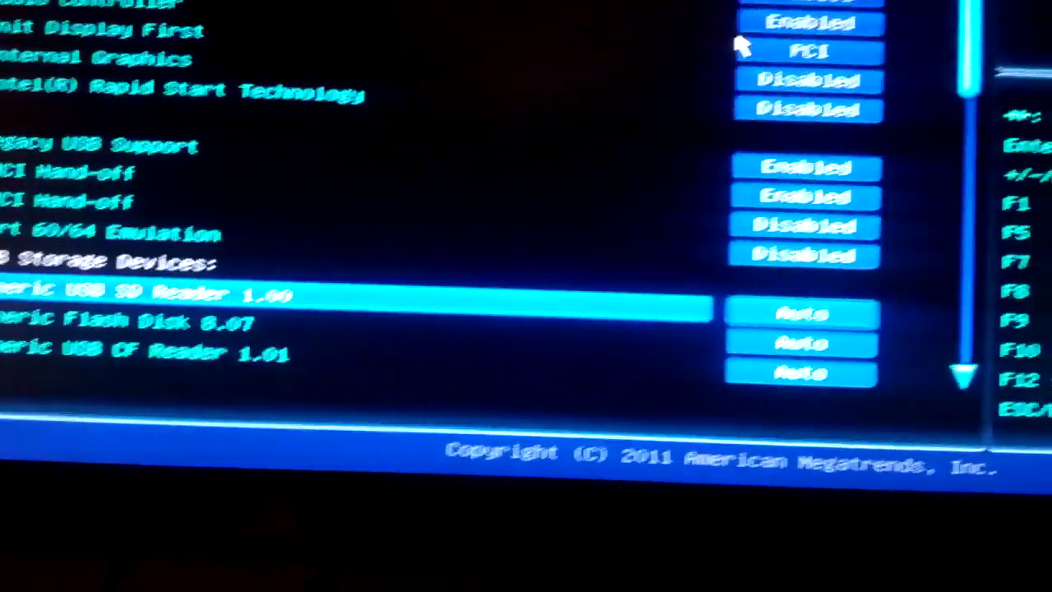
key(Down)
key(Down)
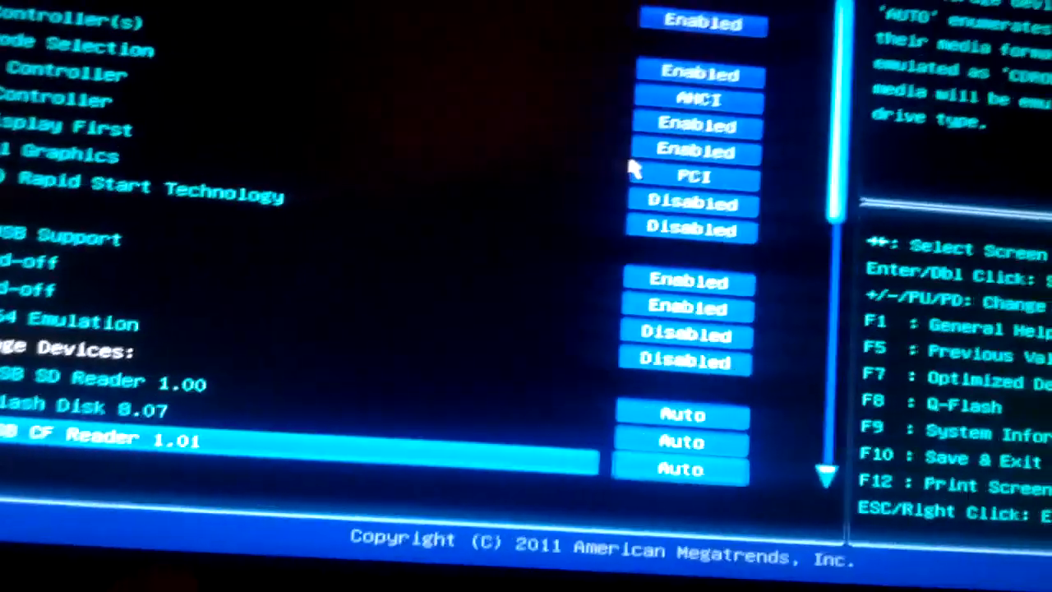
key(Right)
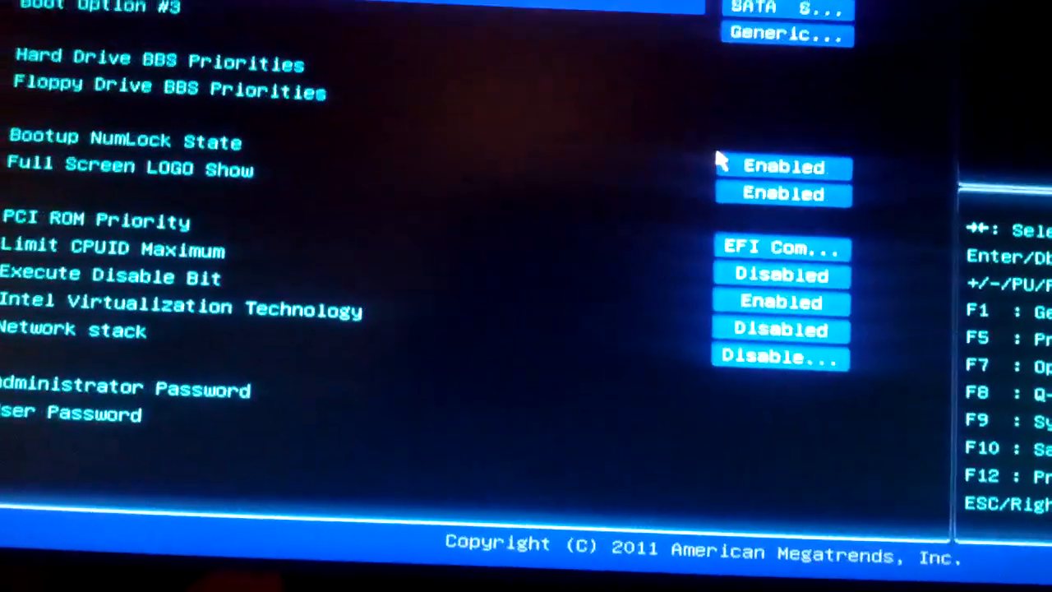
key(Down)
key(Down)
key(Down)
key(Down)
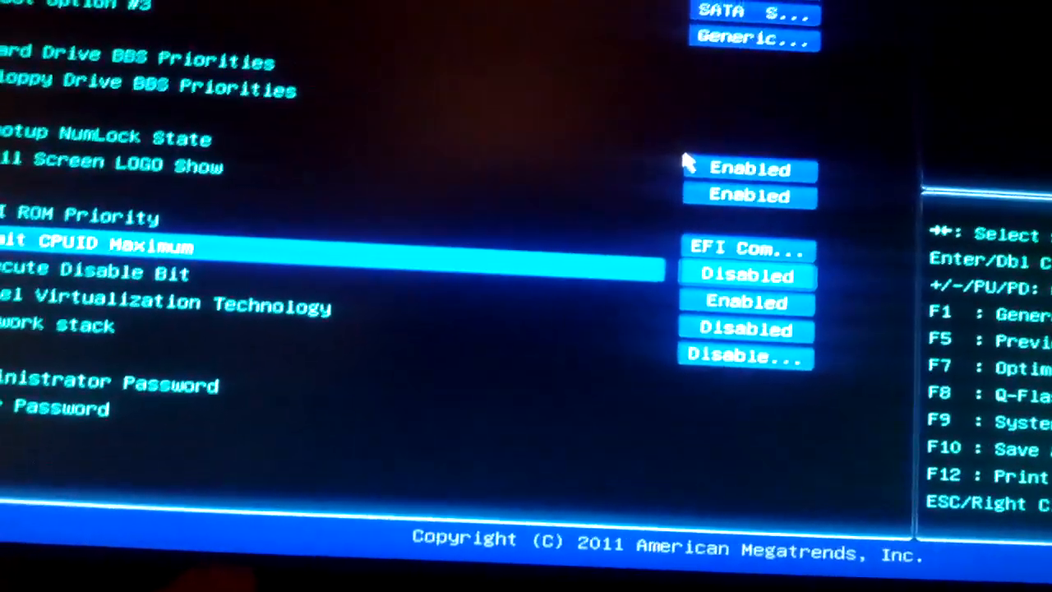
key(Up)
key(Return)
key(Escape)
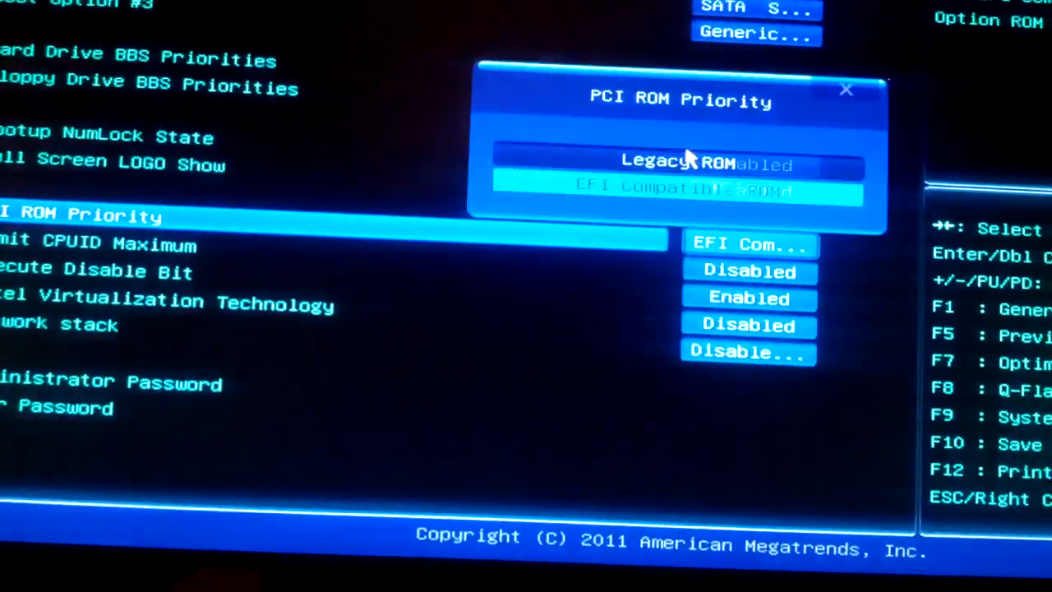
key(Down)
key(Down)
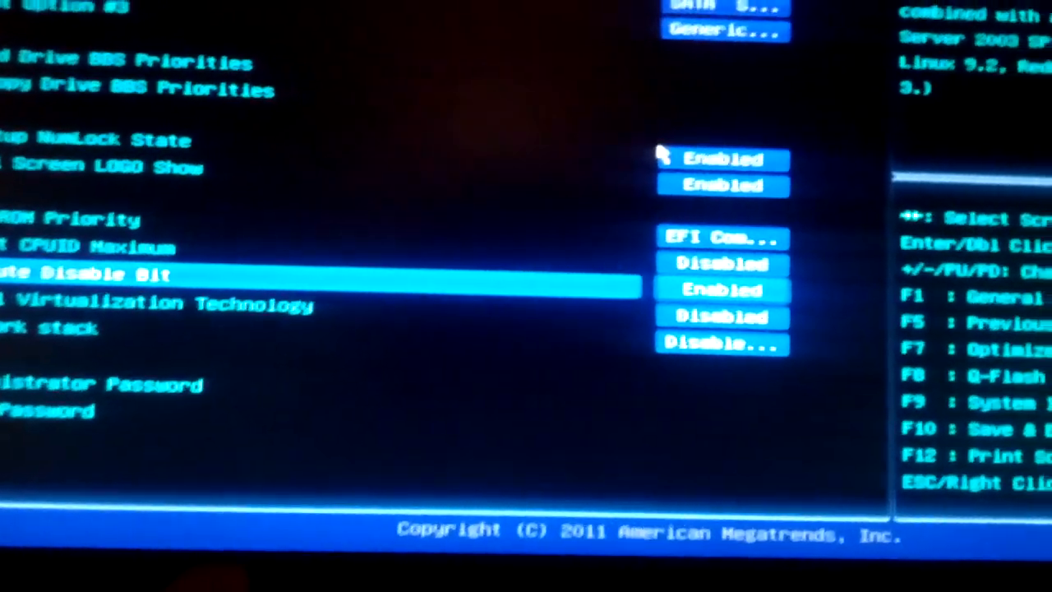
key(Down)
key(Down)
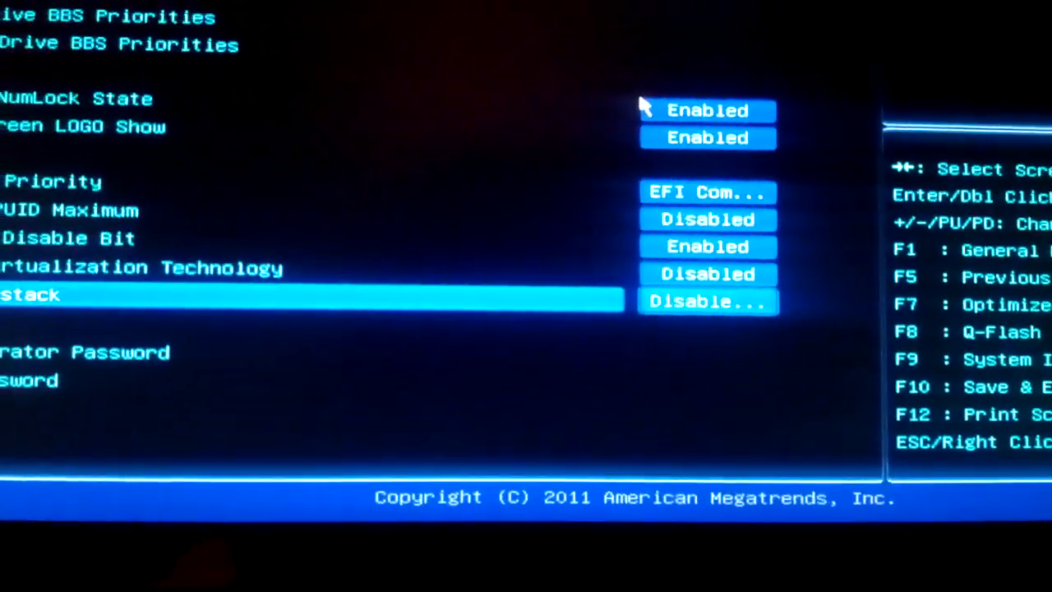
key(Return)
key(Escape)
key(Down)
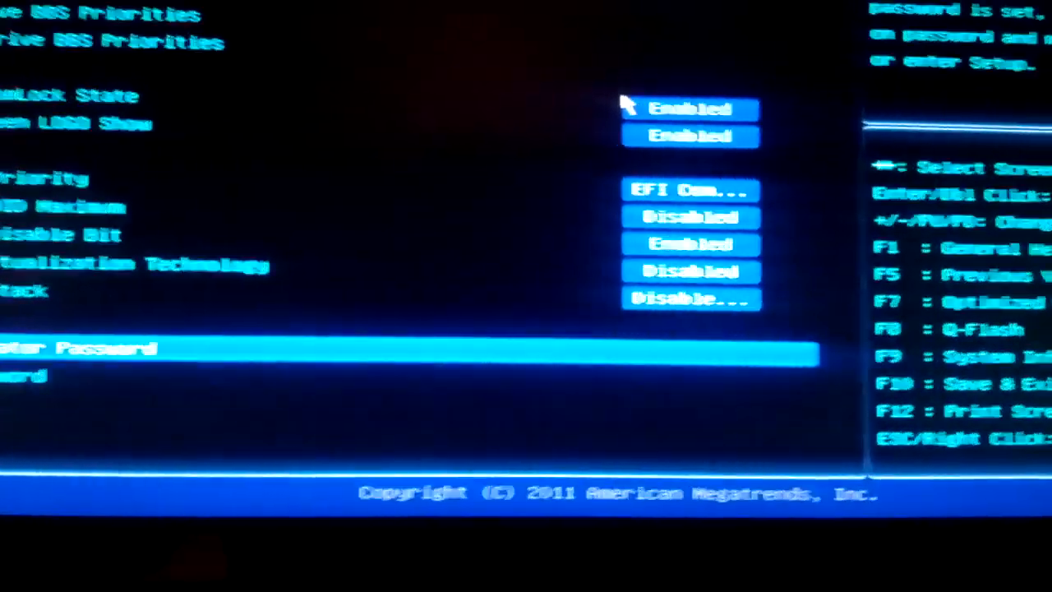
- View M.I.T. Current Status (BIOS U1h, 3690 MHz CPU, 16384 MB, 33°C) and return to M.I.T
key(Left)
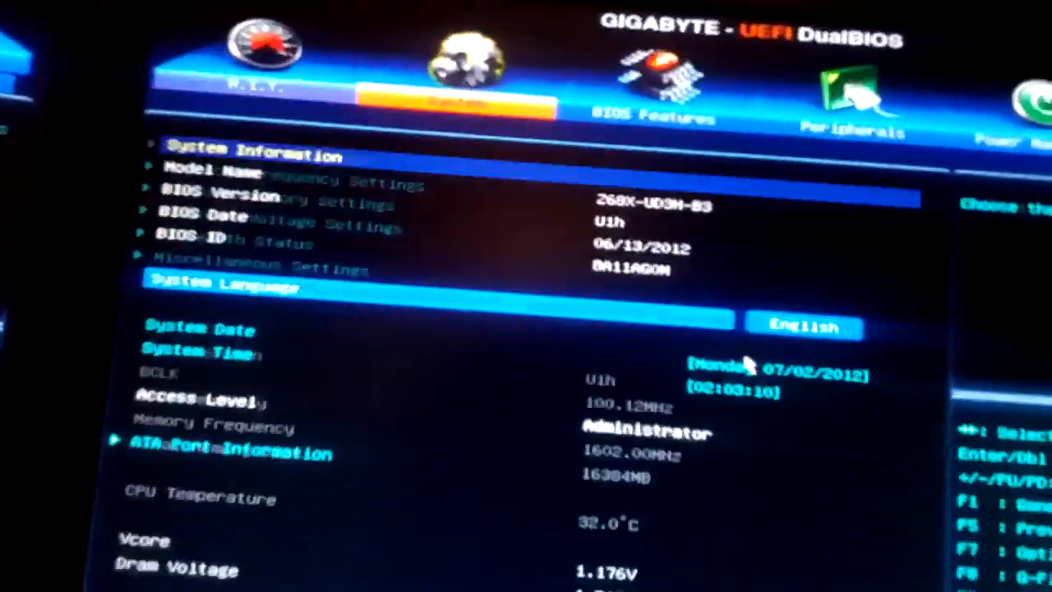
key(Left)
key(Return)
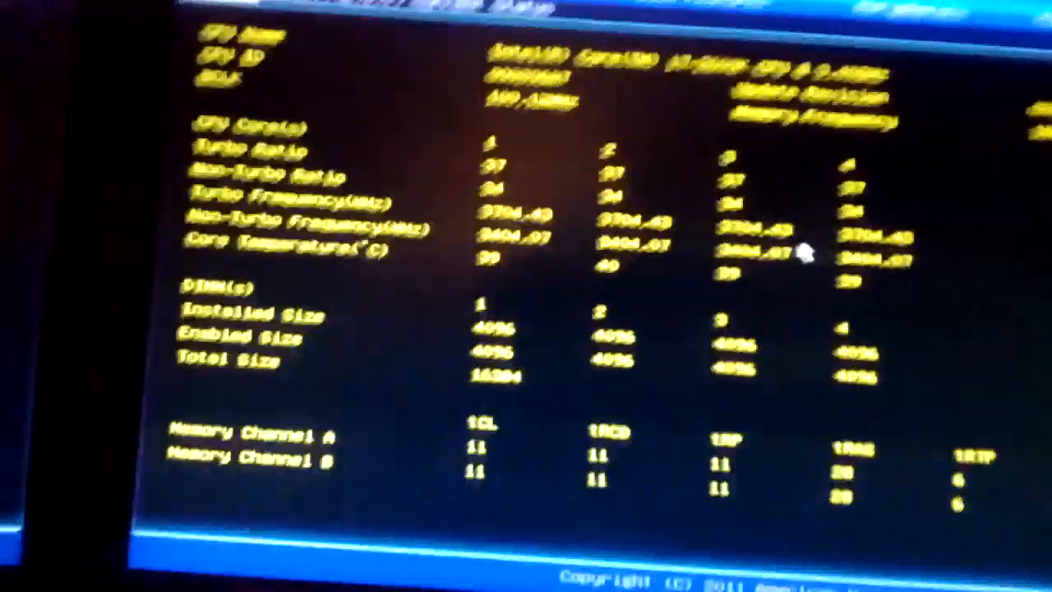
key(Escape)
key(Right)
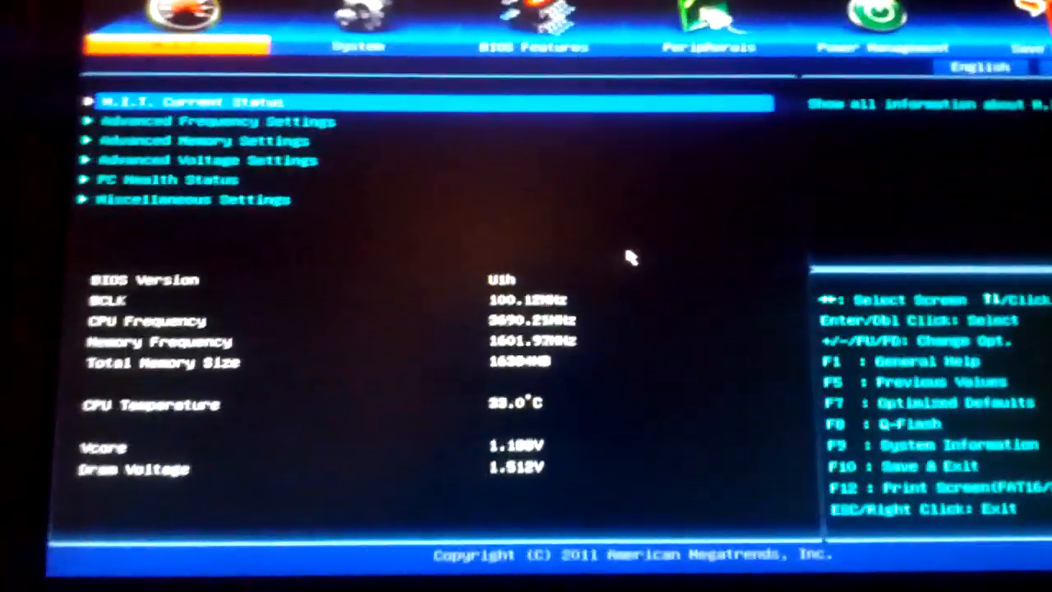
- Cancel Exit Without Saving and raise CPU Clock Ratio from 34 to 45 for 4.50 GHz
key(Escape)
click(707, 273)
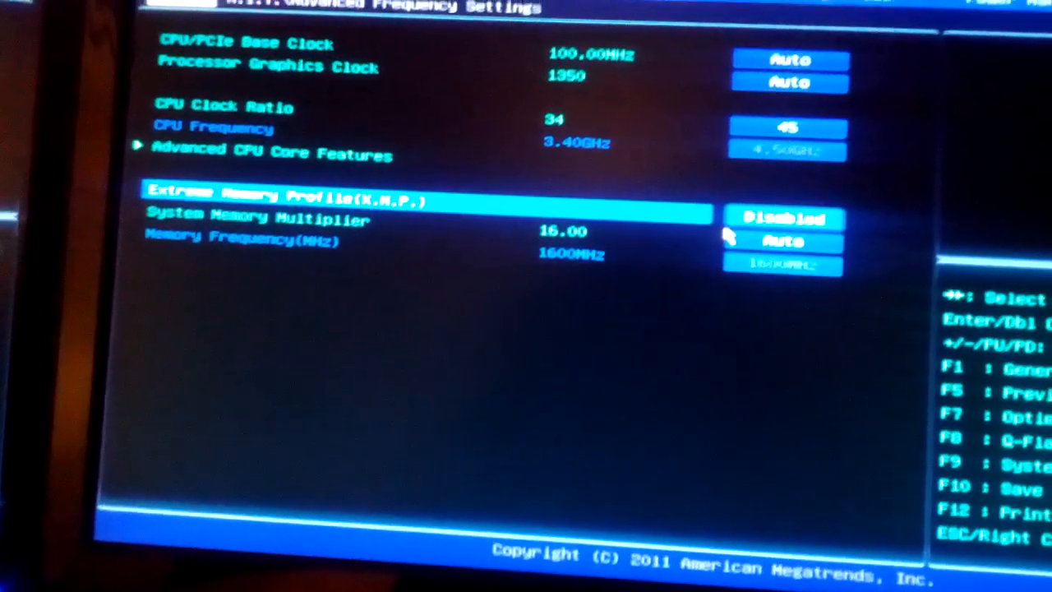
key(Down)
key(Down)
- In BIOS Features, make the Intel SATA SSD Boot Option #1
key(Escape)
key(Right)
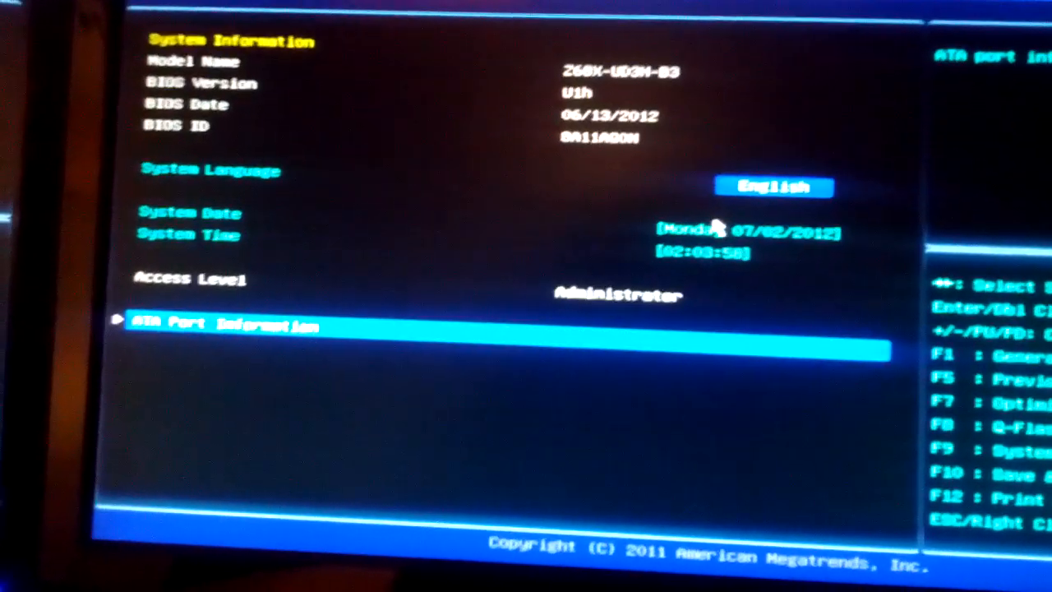
key(Right)
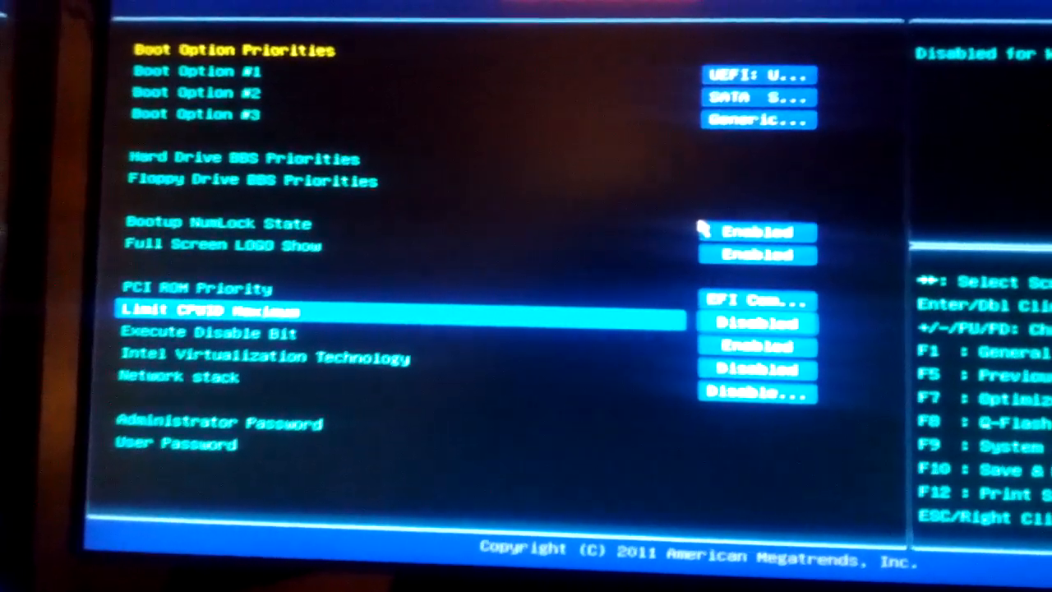
key(Up)
key(Up)
key(Up)
key(Up)
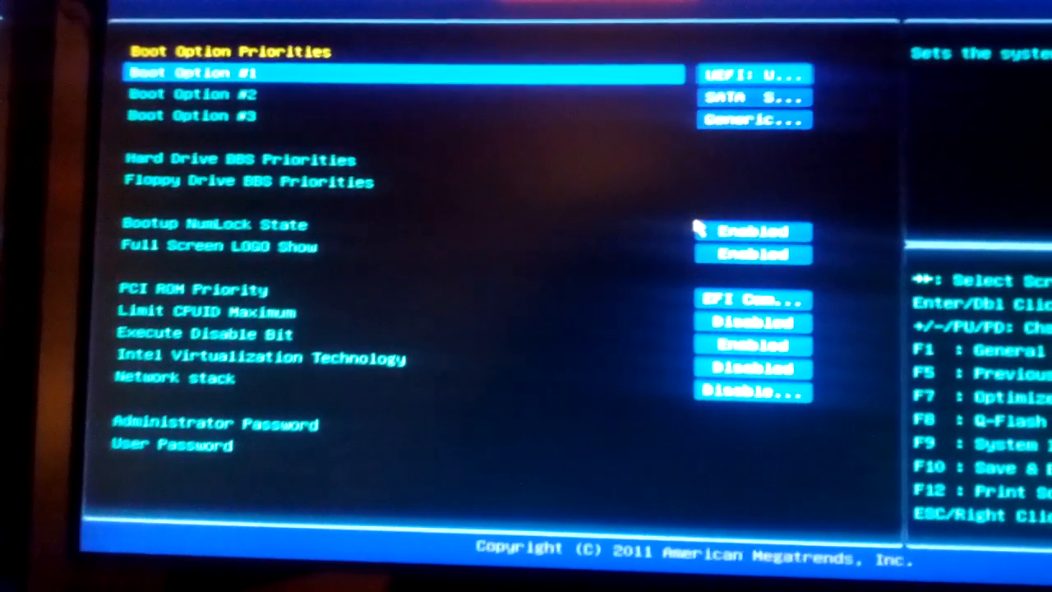
key(Return)
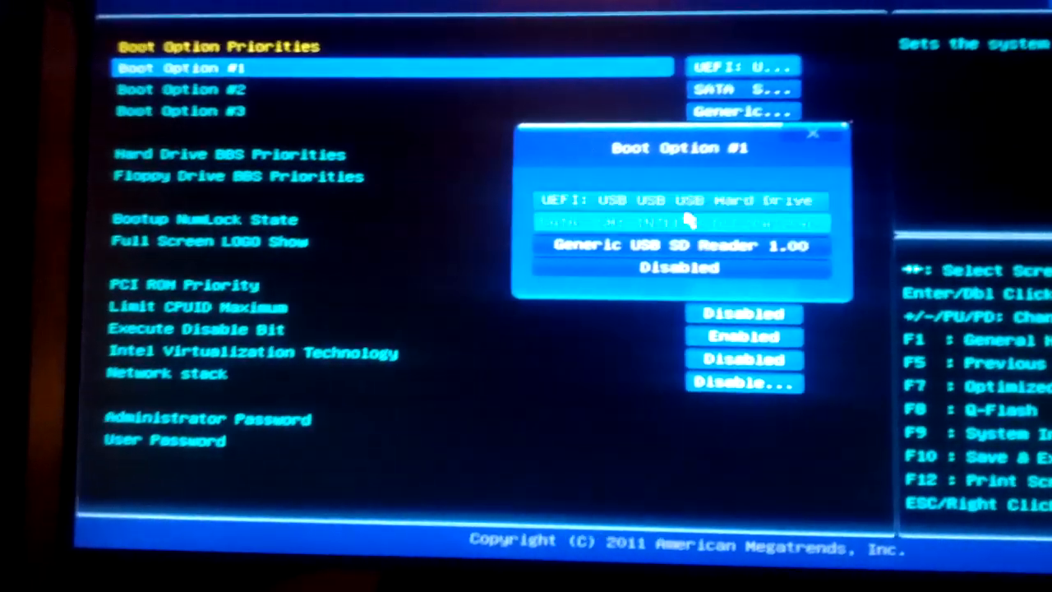
key(Return)
- Set Boot Option #3 to Disabled and move to the Save & Exit page
key(Down)
key(Down)
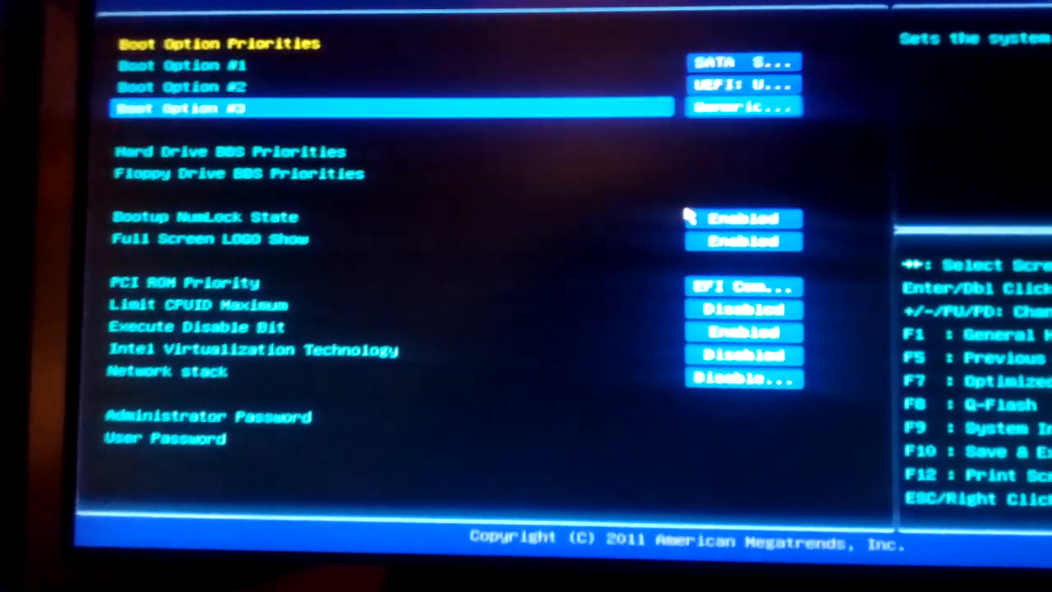
key(Return)
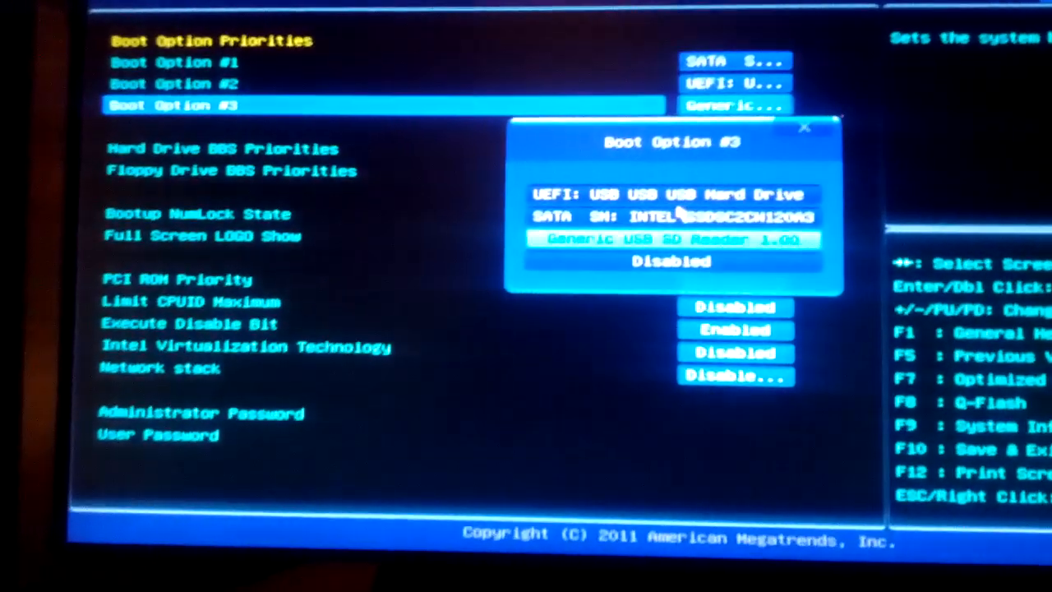
key(Down)
key(Return)
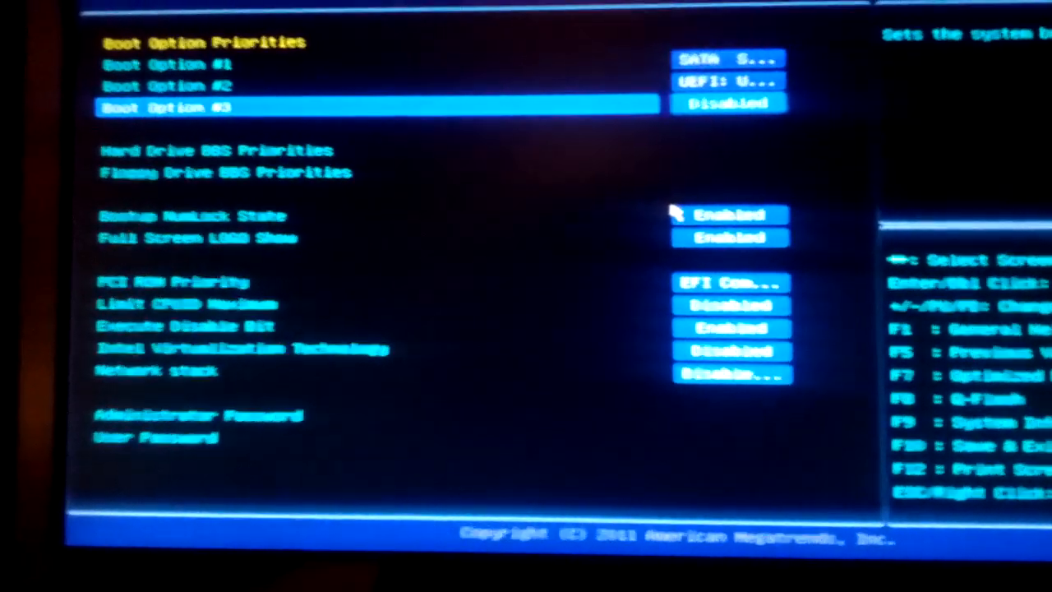
key(Down)
key(Right)
key(Right)
key(Right)
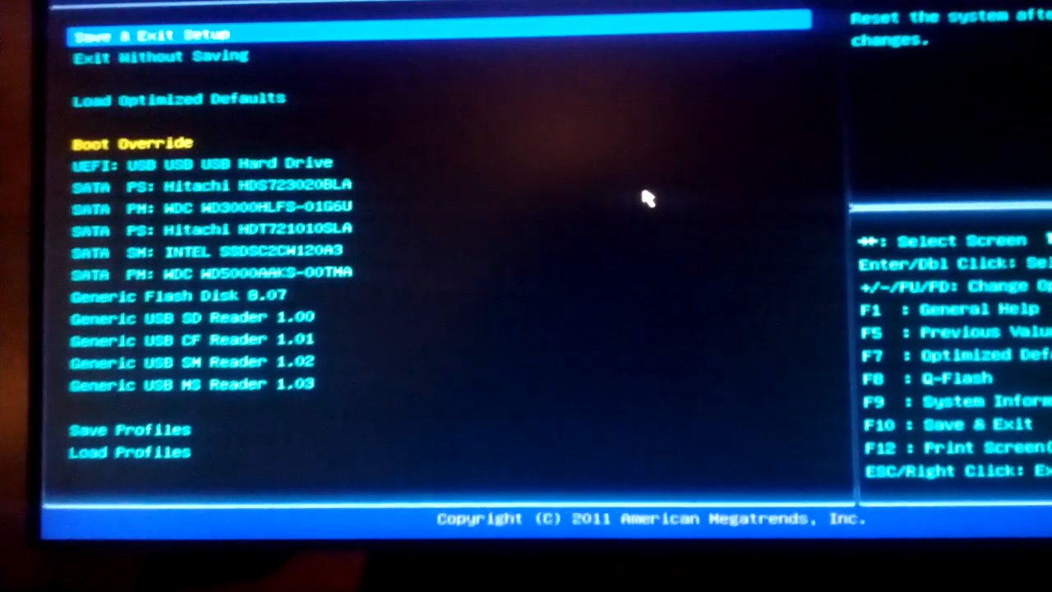
- Save & Exit Setup with Yes, rebooting into Windows 7
key(Return)
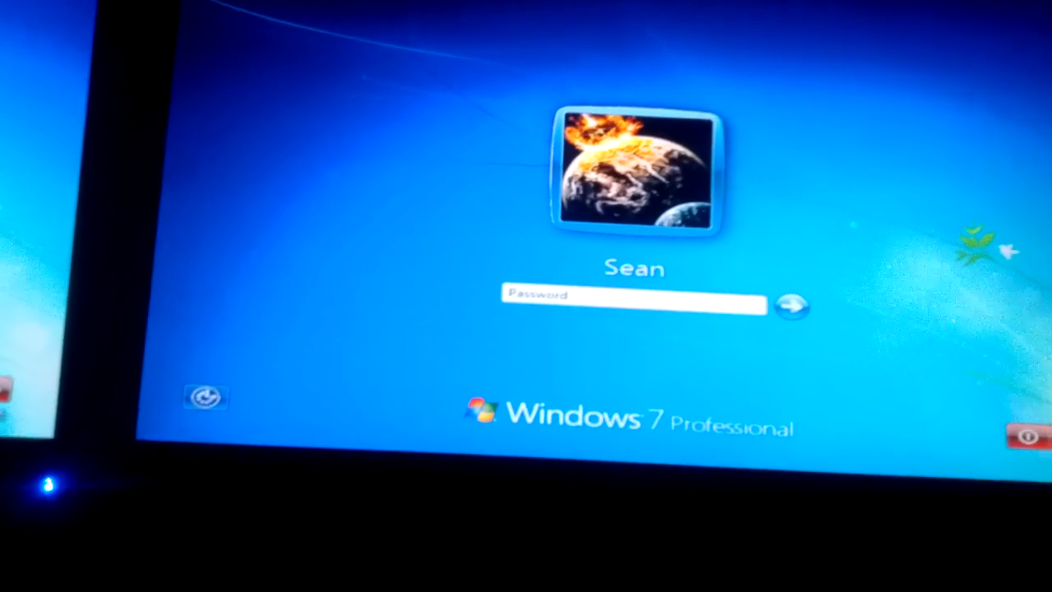
- Restart from the login screen, then log in to Windows 7 with the password
click(1044, 438)
click(978, 445)
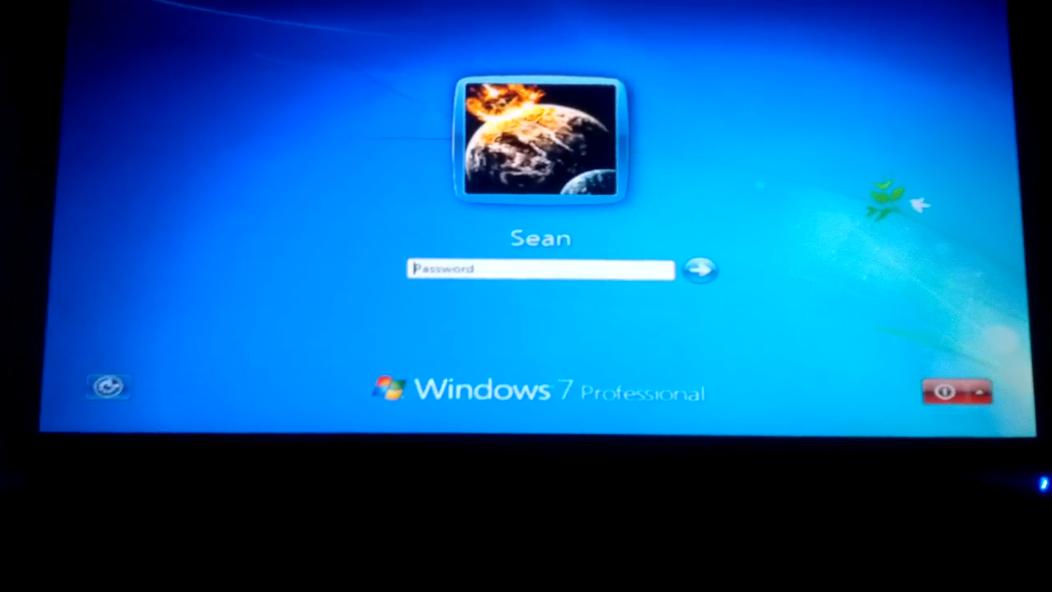
text(aaaaa)
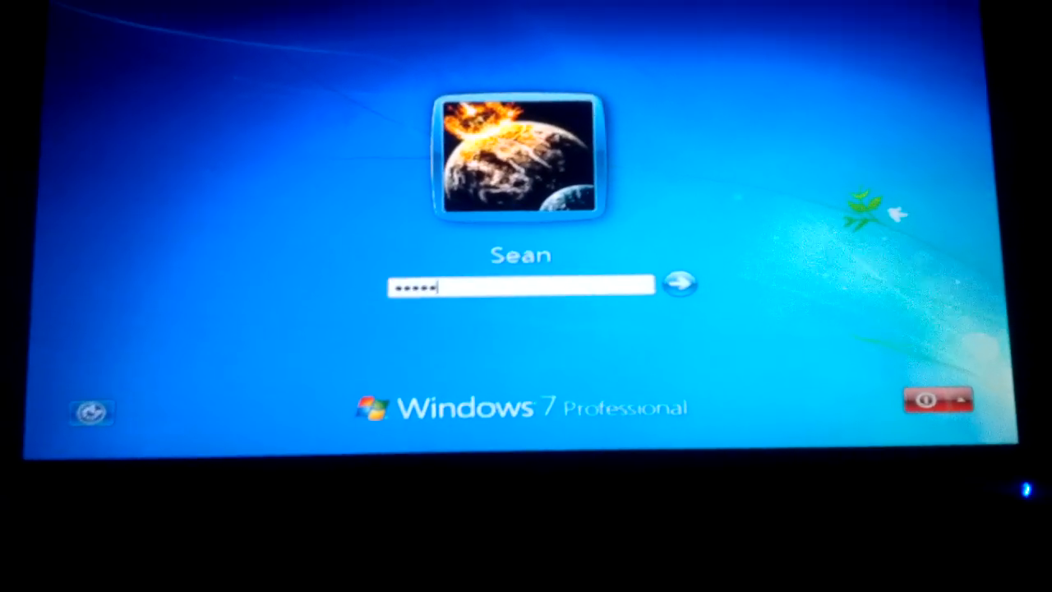
text(aaa)
key(Return)
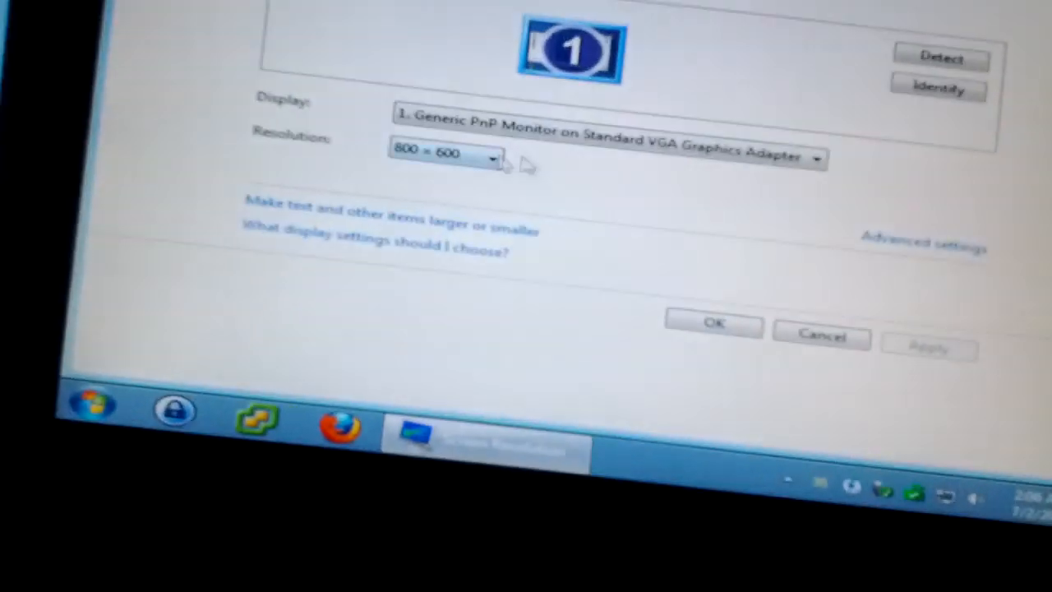
- Change the screen resolution from 800 × 600 to 1920 × 1080 and confirm
click(490, 89)
click(491, 132)
click(764, 255)
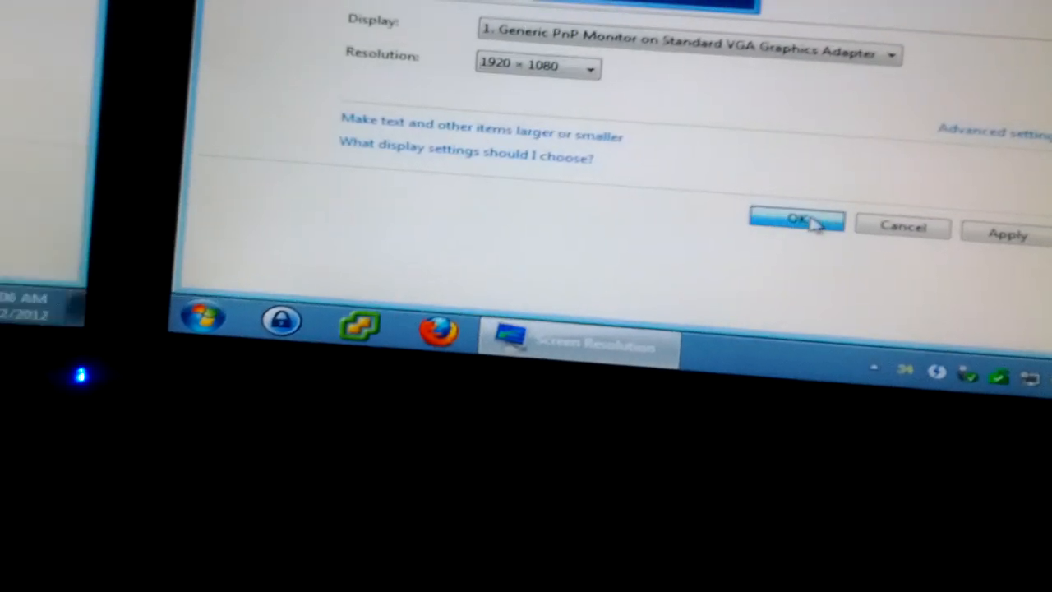